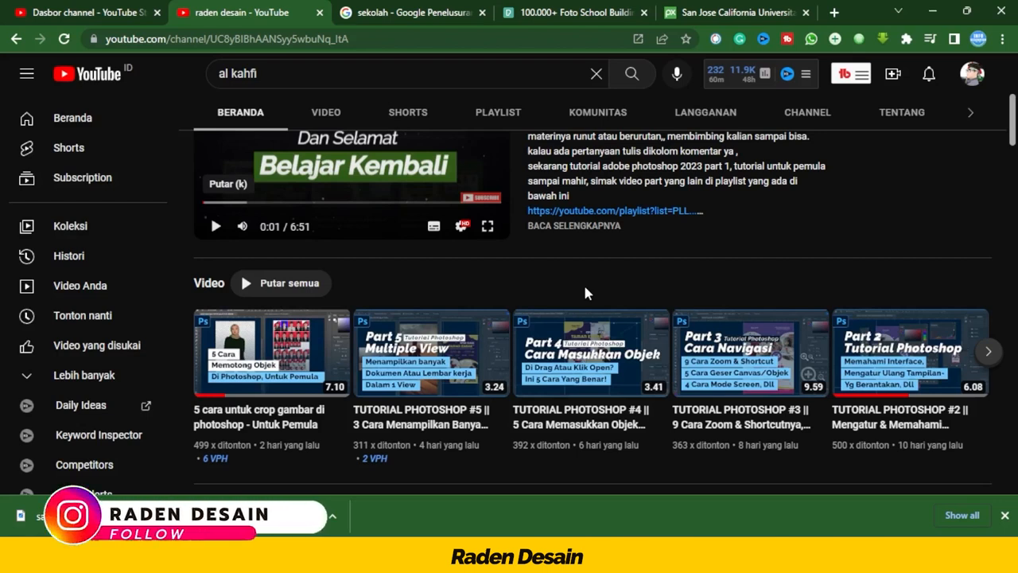
{"action": "scroll", "coordinate": [565, 271], "scroll_direction": "down", "scroll_amount": 1}
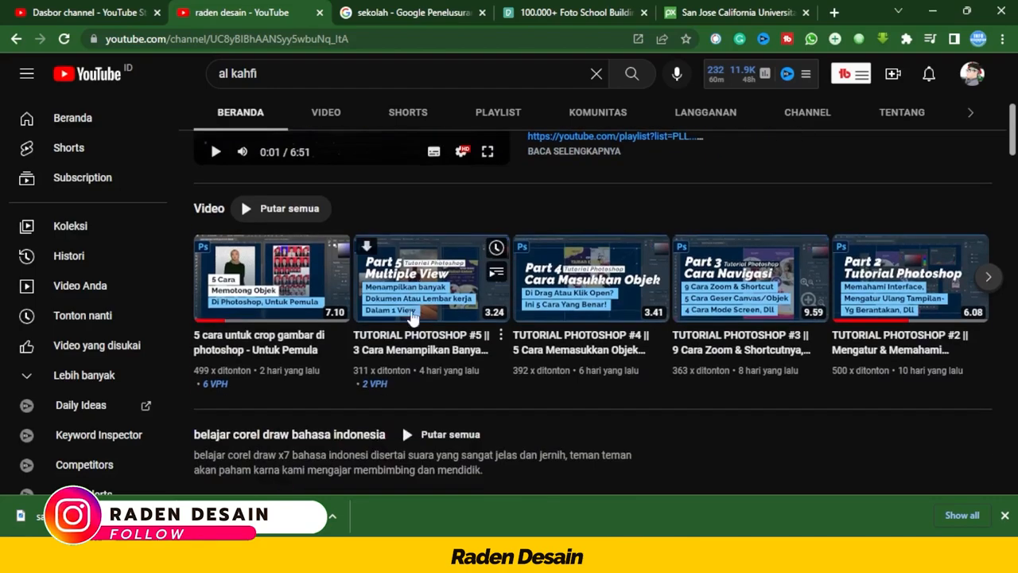
{"action": "scroll", "coordinate": [680, 457], "scroll_direction": "up", "scroll_amount": 5}
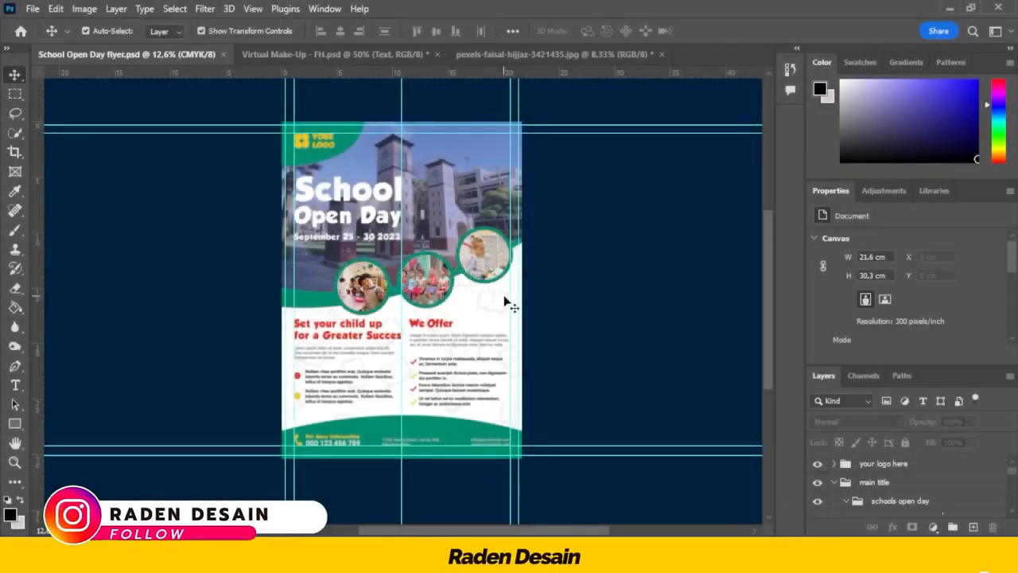
{"action": "left_click", "coordinate": [506, 262]}
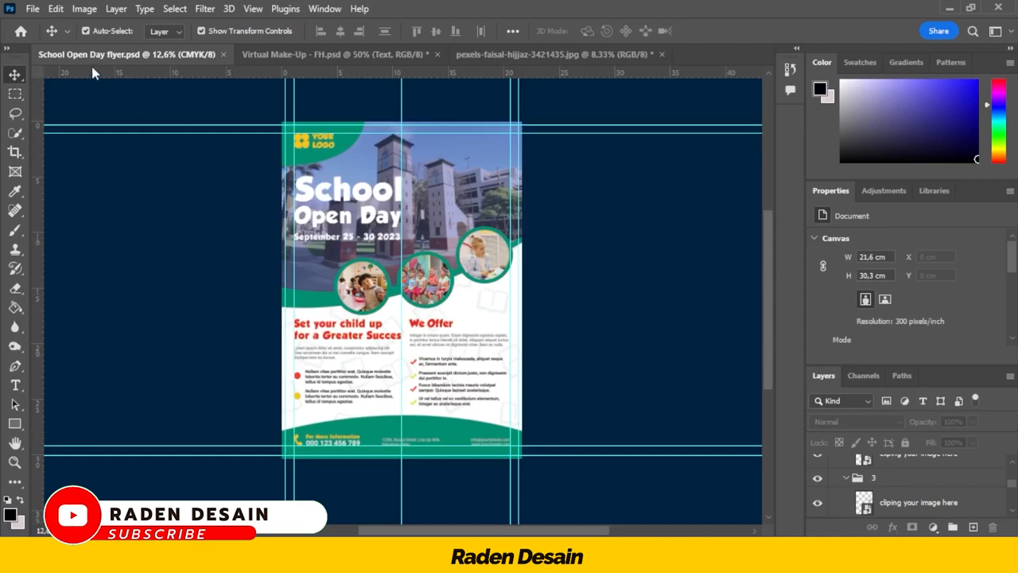
{"action": "left_click", "coordinate": [33, 10]}
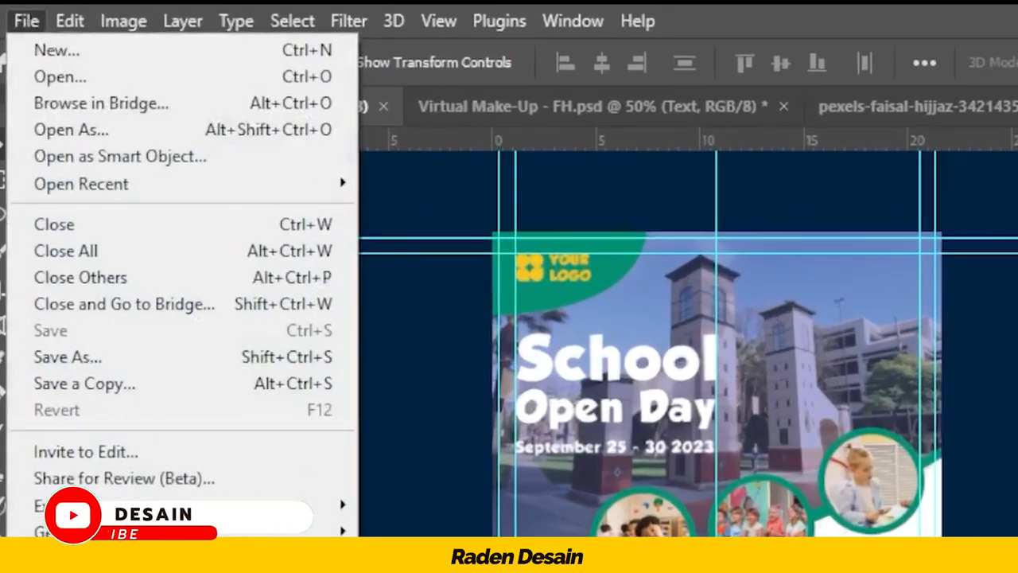
{"action": "left_click", "coordinate": [52, 127]}
{"action": "left_click", "coordinate": [22, 24]}
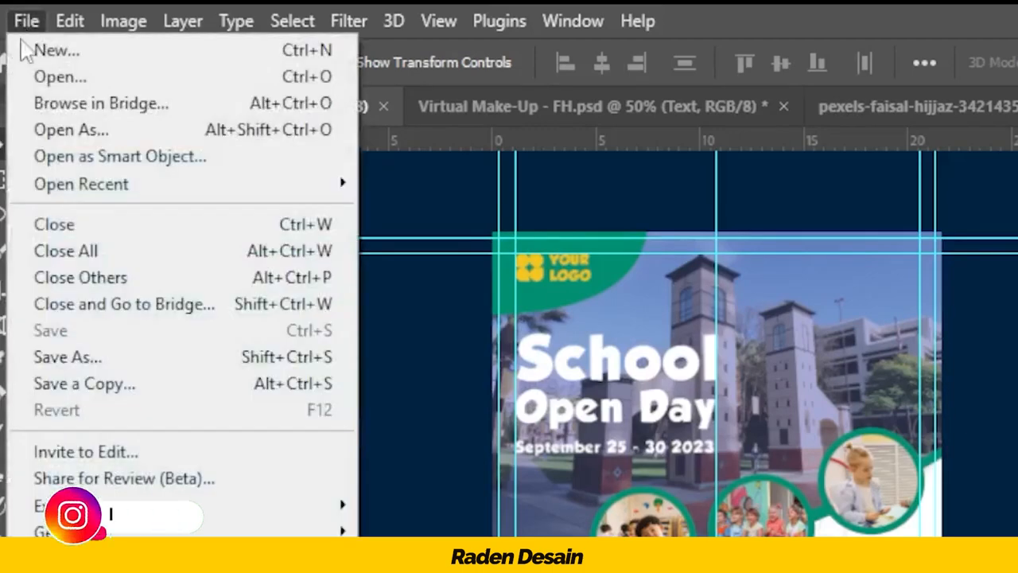
{"action": "left_click", "coordinate": [102, 355]}
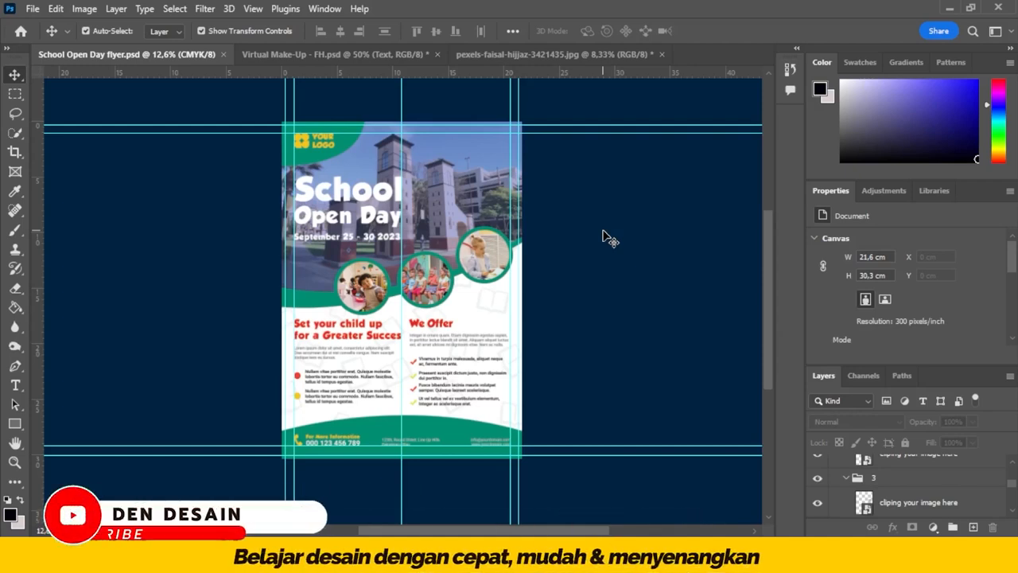
{"action": "scroll", "coordinate": [539, 253], "scroll_direction": "down", "scroll_amount": 2}
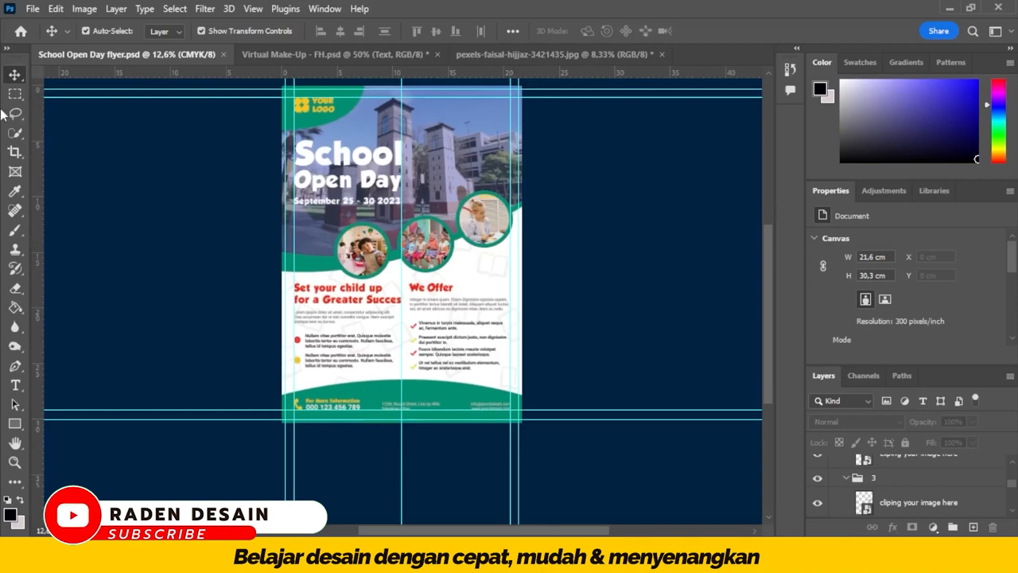
- Open Save As for the School Open Day flyer and check the file types it offers
{"action": "left_click", "coordinate": [33, 10]}
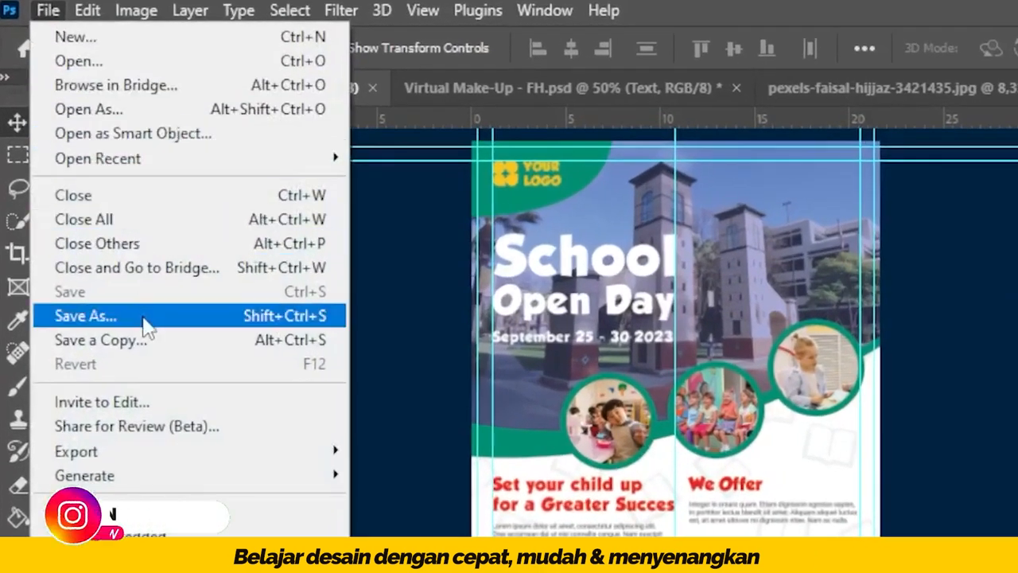
{"action": "left_click", "coordinate": [147, 318]}
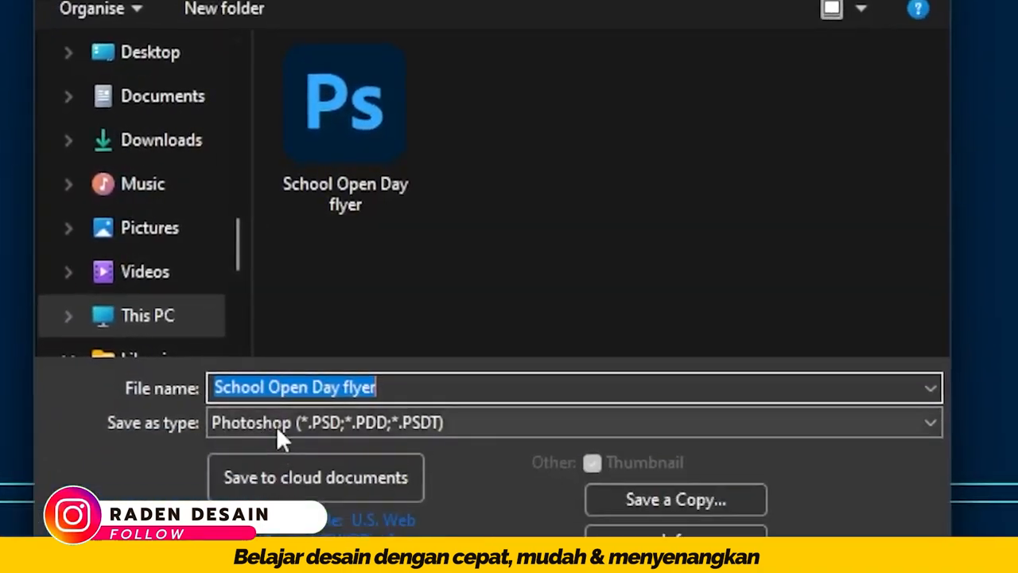
{"action": "left_click", "coordinate": [276, 425]}
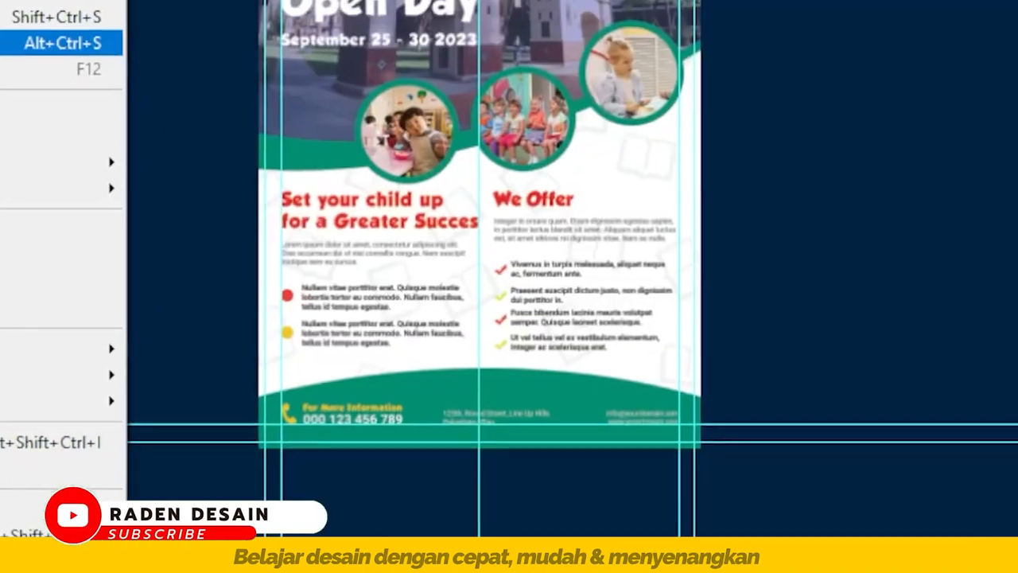
- Open Save a Copy for the School Open Day flyer and examine its file type options
{"action": "left_click", "coordinate": [165, 330]}
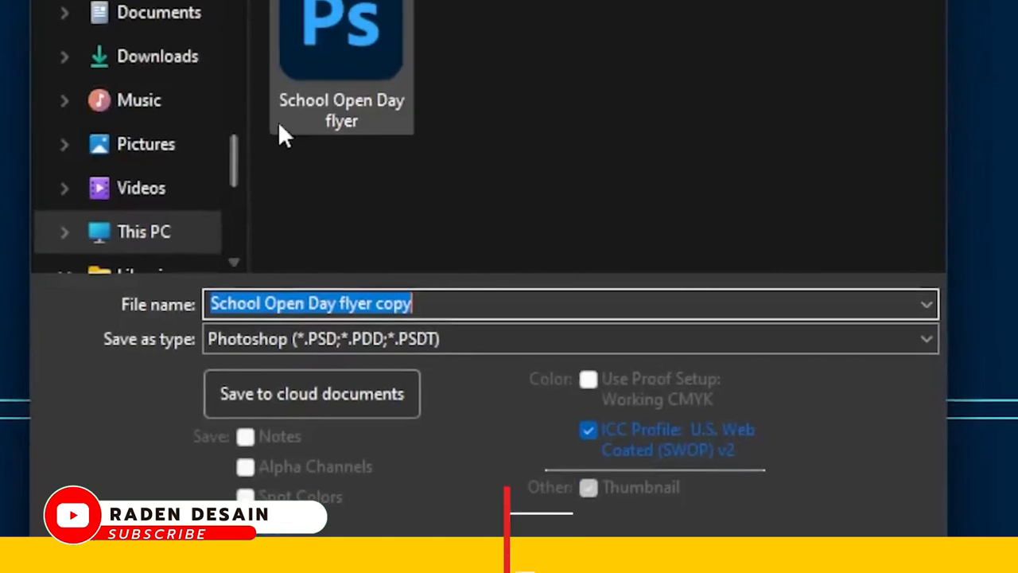
{"action": "left_click", "coordinate": [425, 322]}
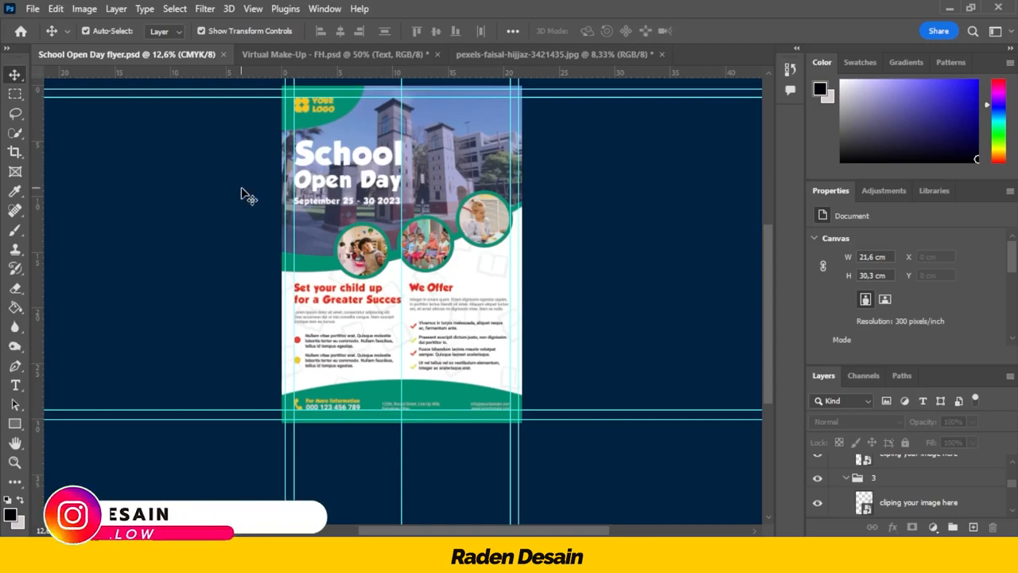
{"action": "left_click", "coordinate": [33, 8]}
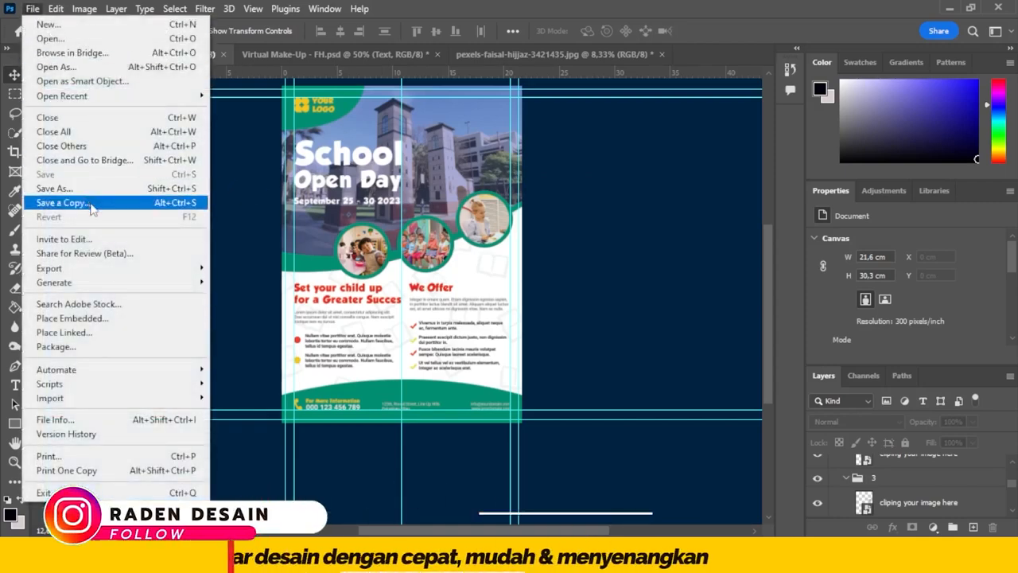
{"action": "left_click", "coordinate": [214, 234]}
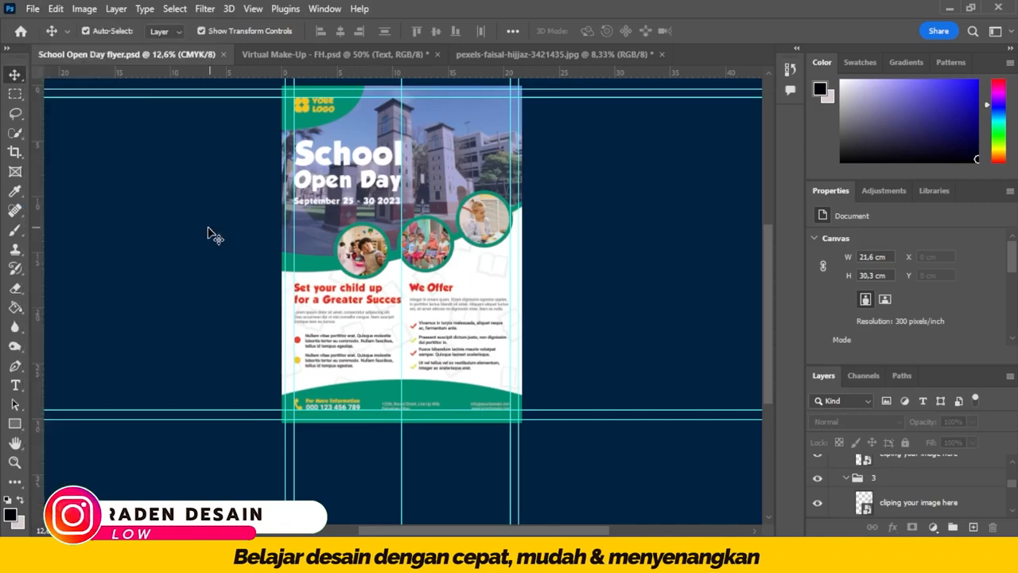
- Enable legacy "Save As" in the File Handling preferences
{"action": "left_click", "coordinate": [31, 8]}
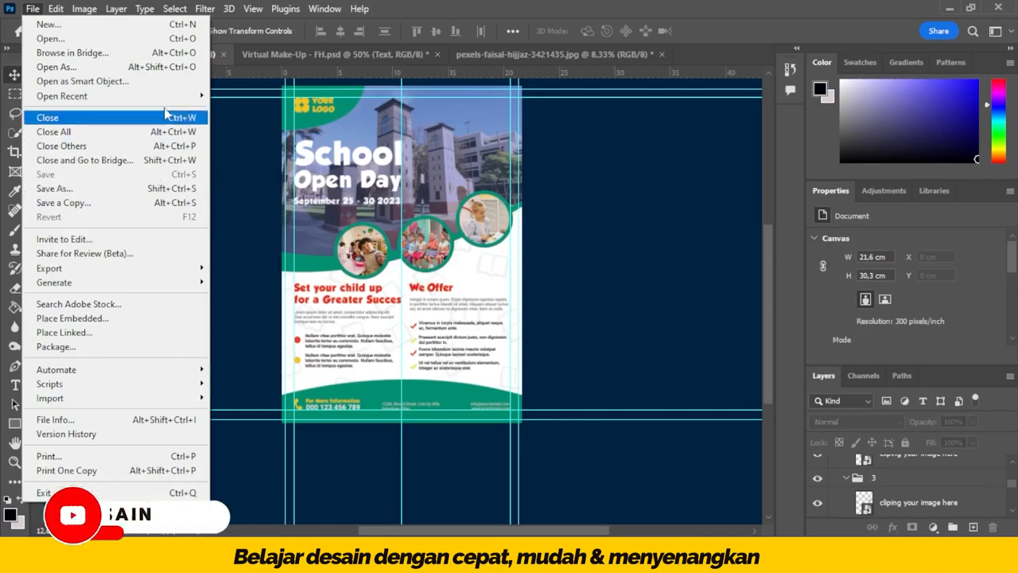
{"action": "mouse_move", "coordinate": [56, 9]}
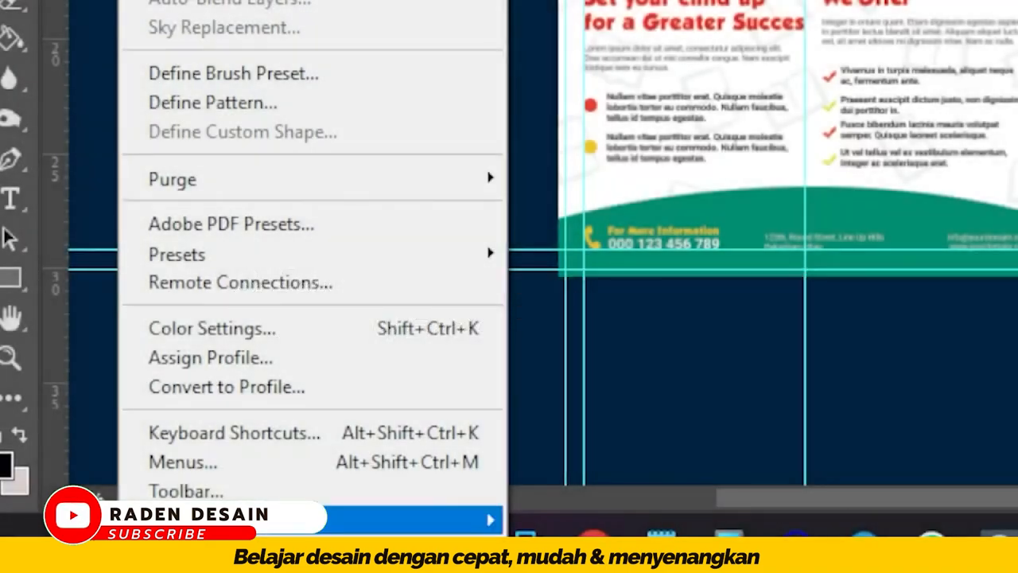
{"action": "mouse_move", "coordinate": [398, 520]}
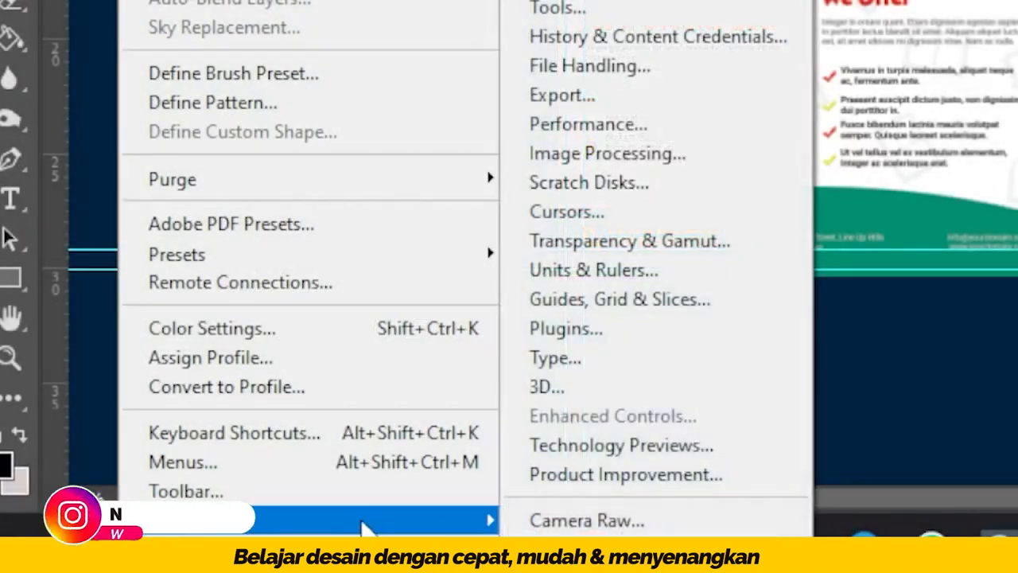
{"action": "left_click", "coordinate": [655, 57]}
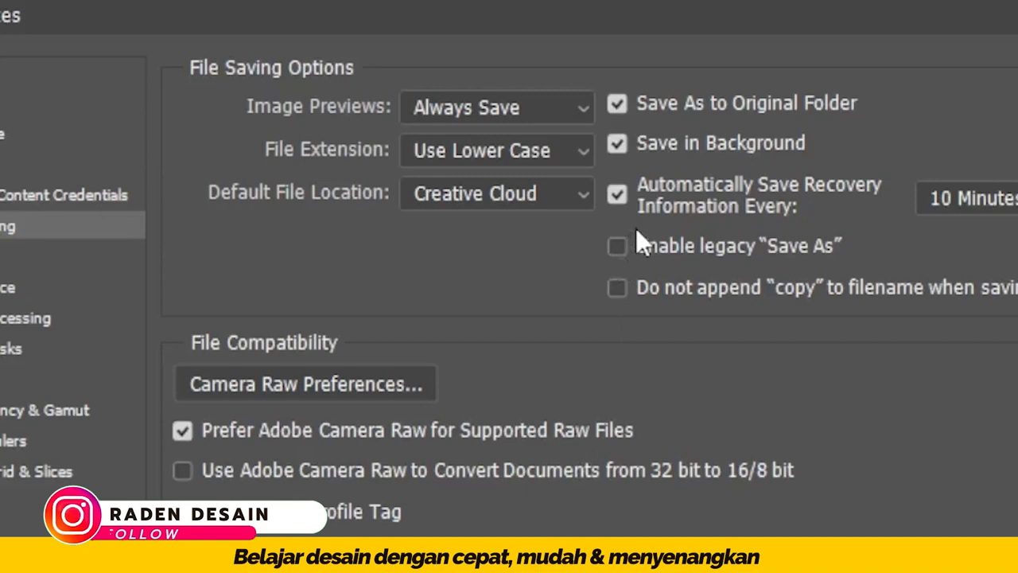
{"action": "left_click", "coordinate": [615, 246]}
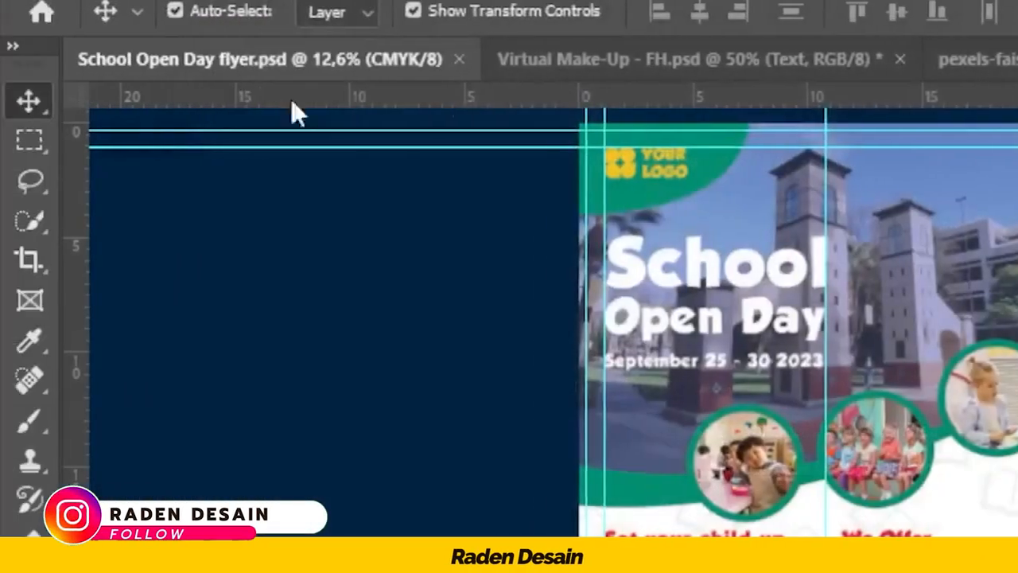
- Reopen Save As for the School Open Day flyer with the legacy option on and review the available formats
{"action": "left_click", "coordinate": [70, 2]}
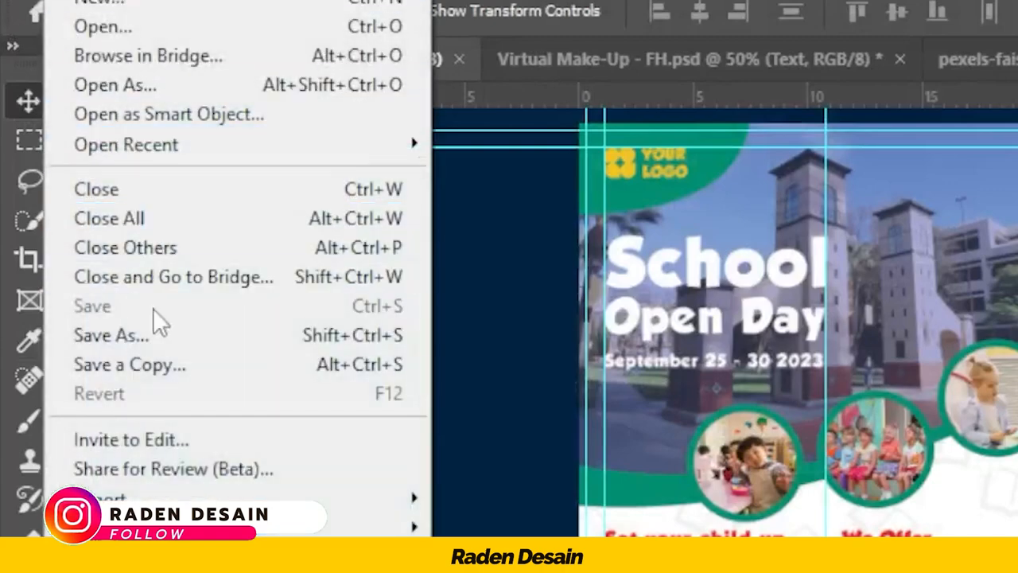
{"action": "left_click", "coordinate": [115, 336]}
{"action": "left_click", "coordinate": [304, 297]}
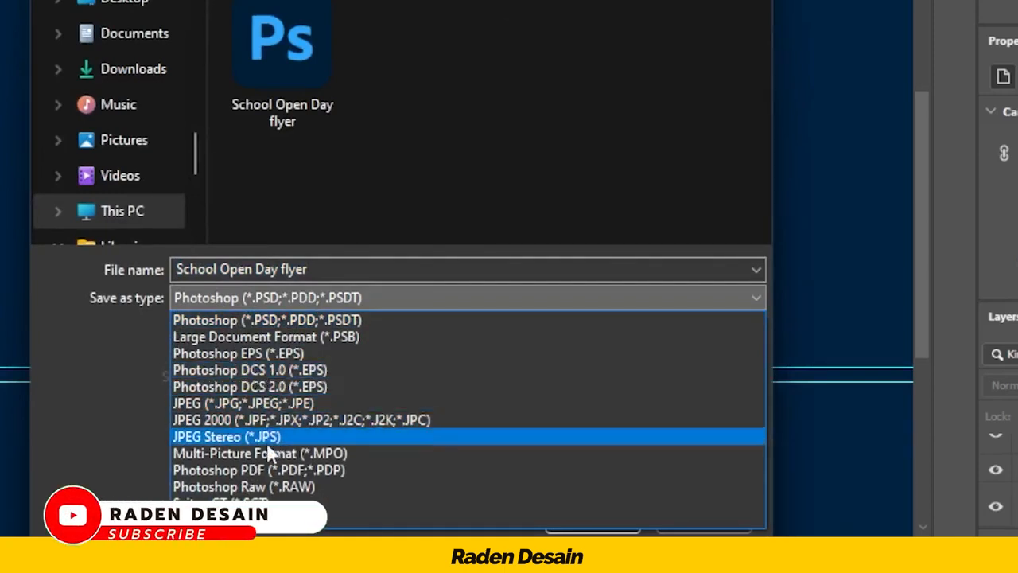
{"action": "key", "text": "Return"}
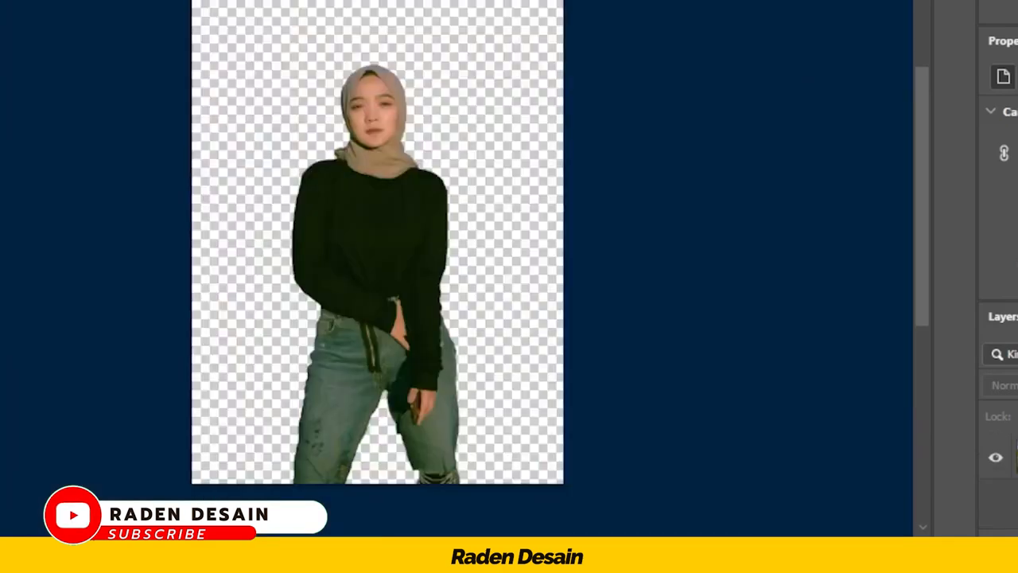
- Choose PNG as the Save As format for the cut-out photo of the woman, and close the dialog without saving
{"action": "left_click", "coordinate": [0, 0]}
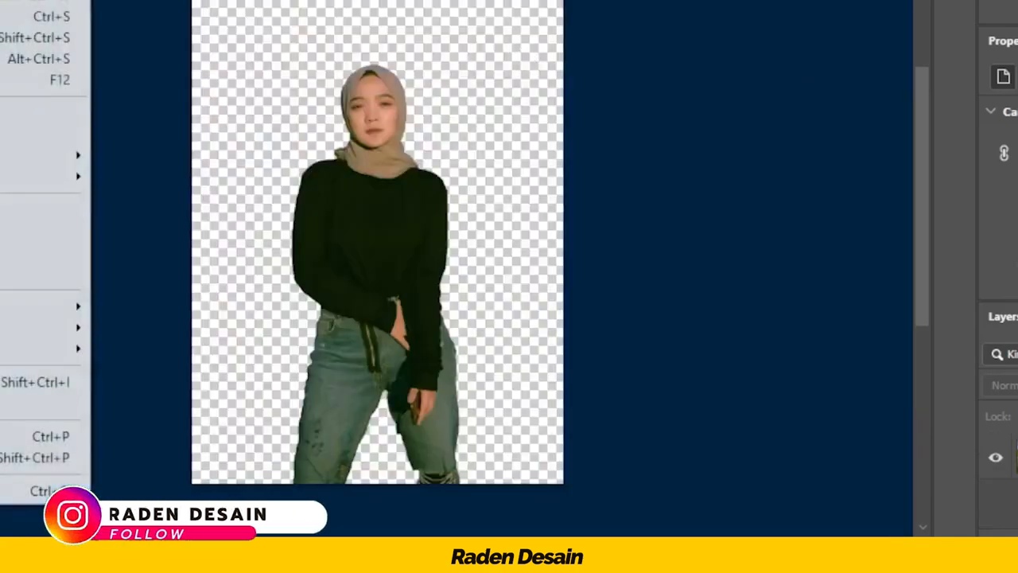
{"action": "left_click", "coordinate": [44, 37]}
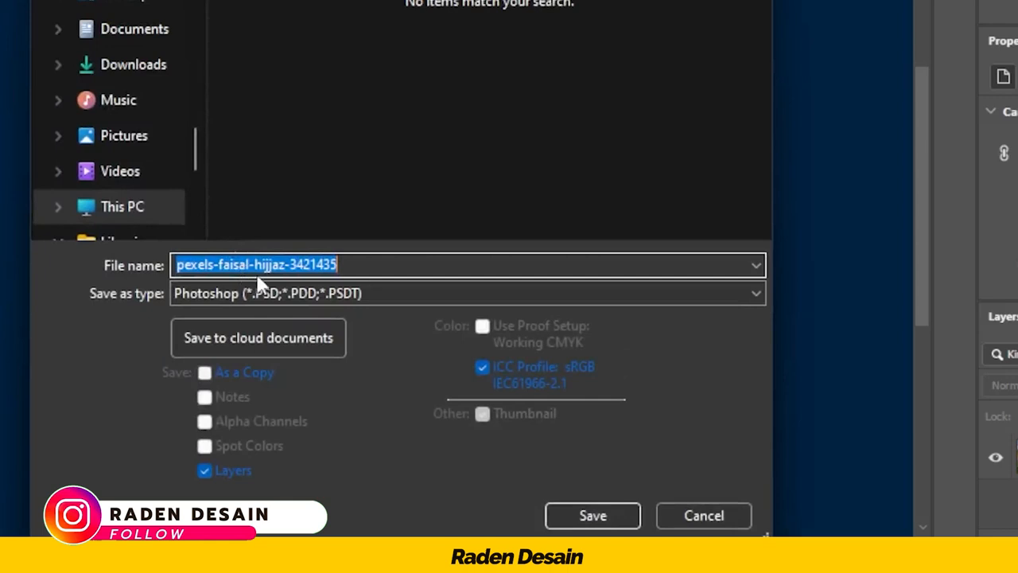
{"action": "left_click", "coordinate": [296, 293]}
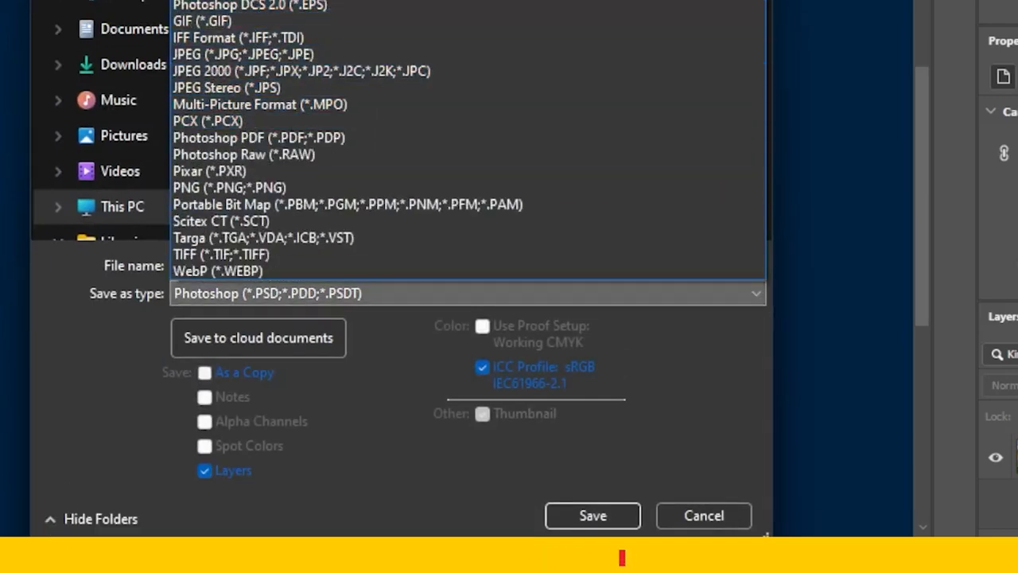
{"action": "left_click", "coordinate": [260, 187]}
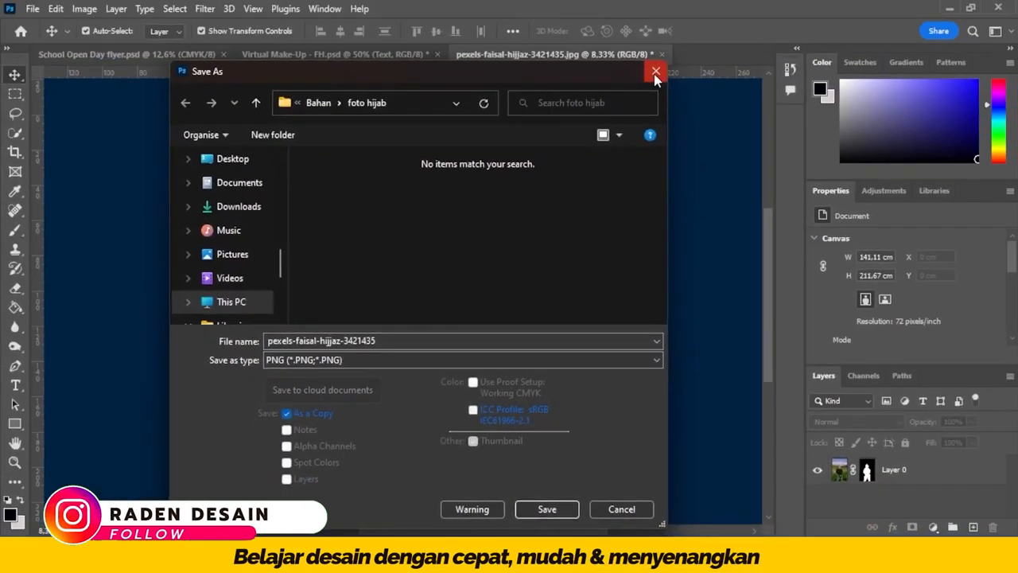
{"action": "left_click", "coordinate": [655, 71]}
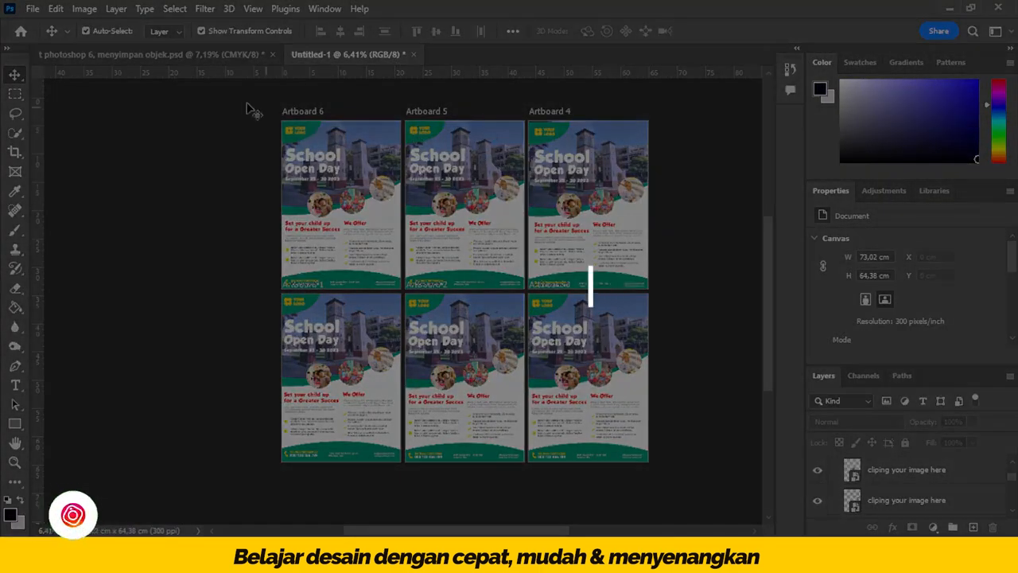
{"action": "left_click", "coordinate": [36, 11]}
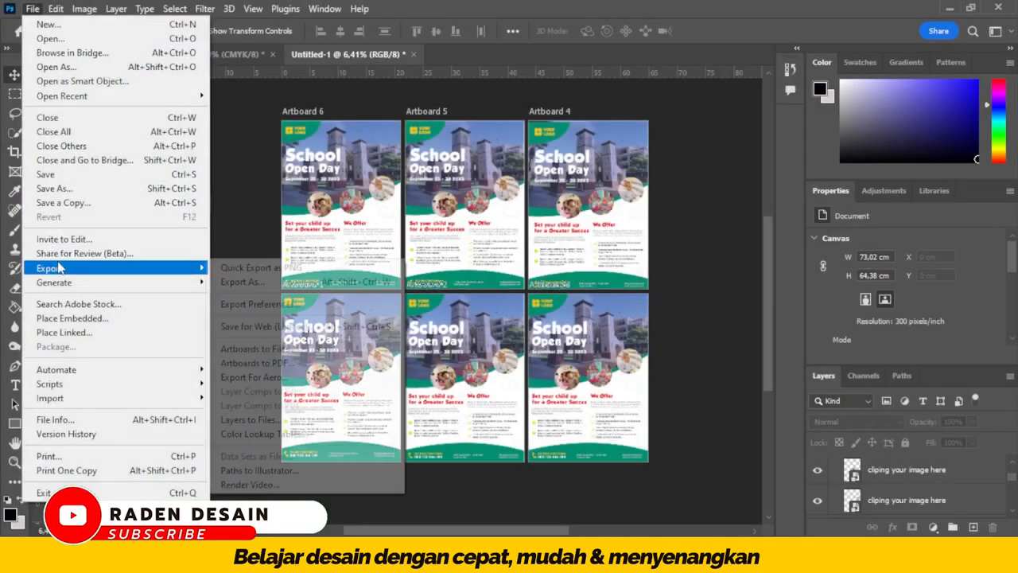
{"action": "mouse_move", "coordinate": [64, 269]}
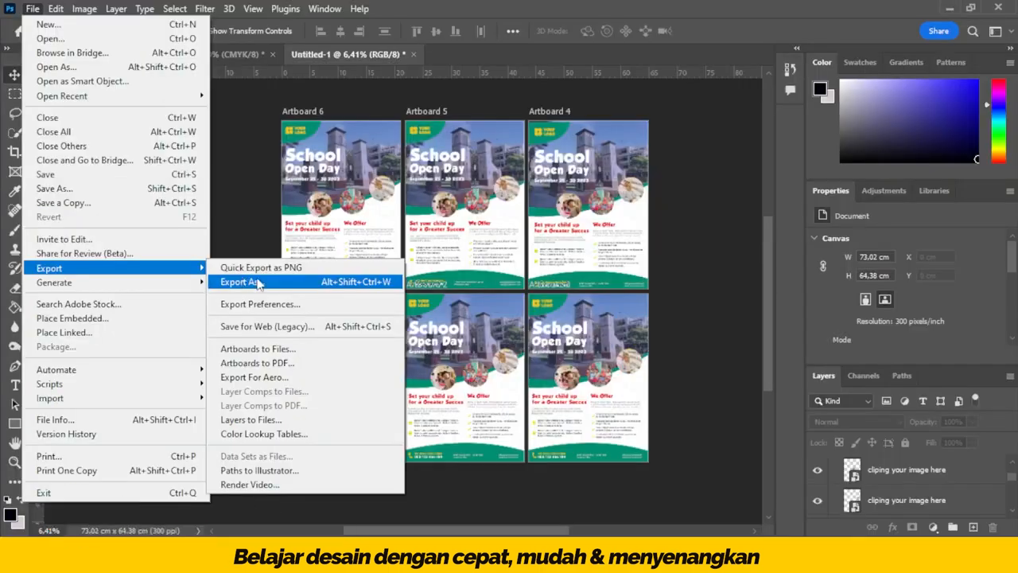
{"action": "key", "text": "Escape"}
{"action": "left_click", "coordinate": [464, 216]}
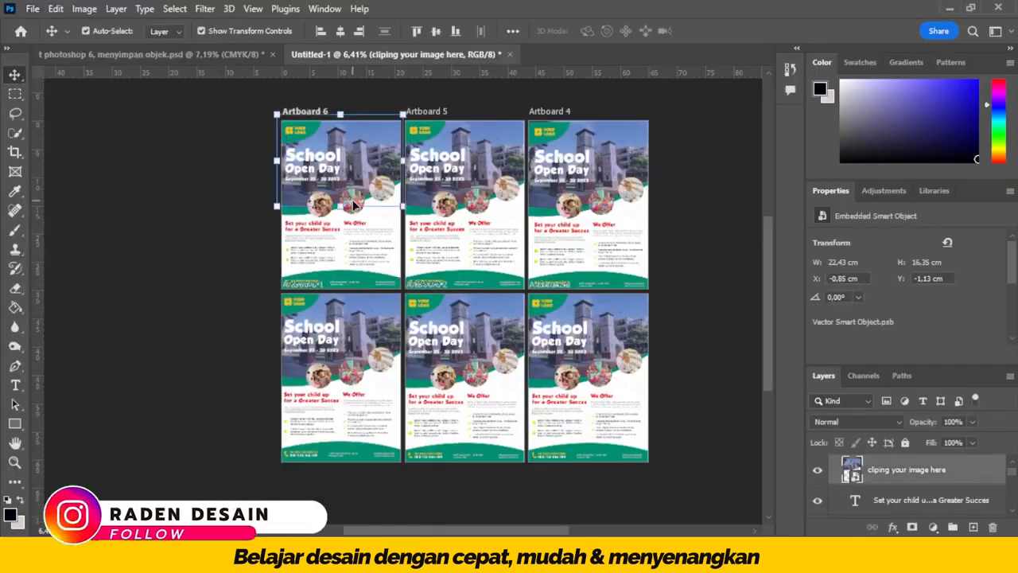
{"action": "left_click", "coordinate": [463, 216]}
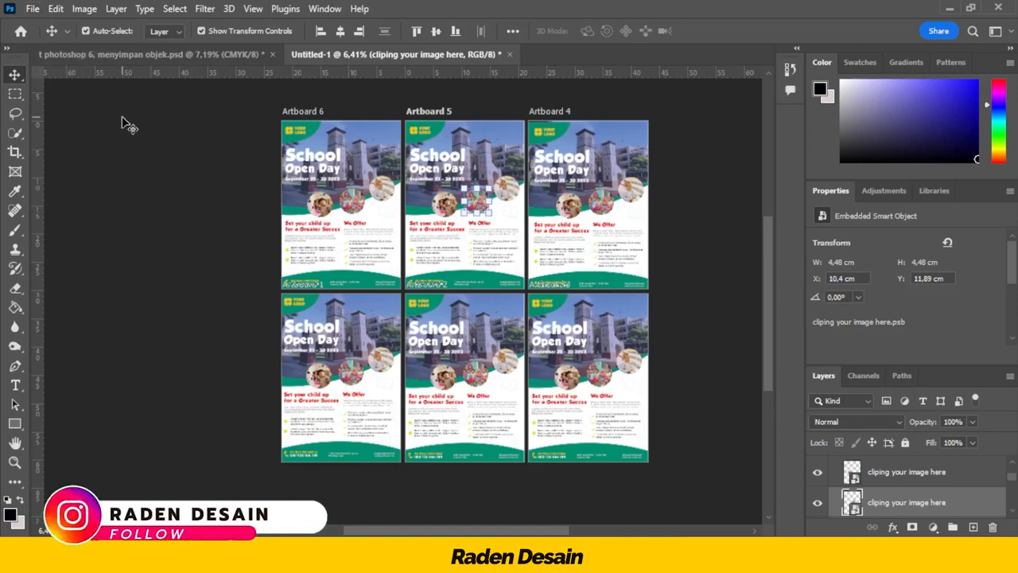
- Open Export As for the School Open Day document containing the six artboards
{"action": "left_click", "coordinate": [33, 8]}
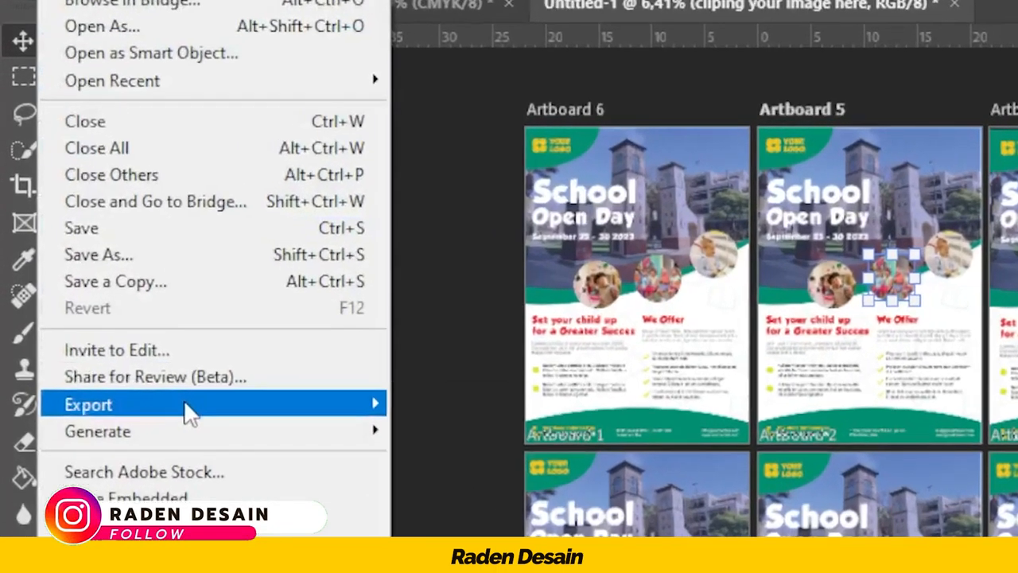
{"action": "mouse_move", "coordinate": [123, 277]}
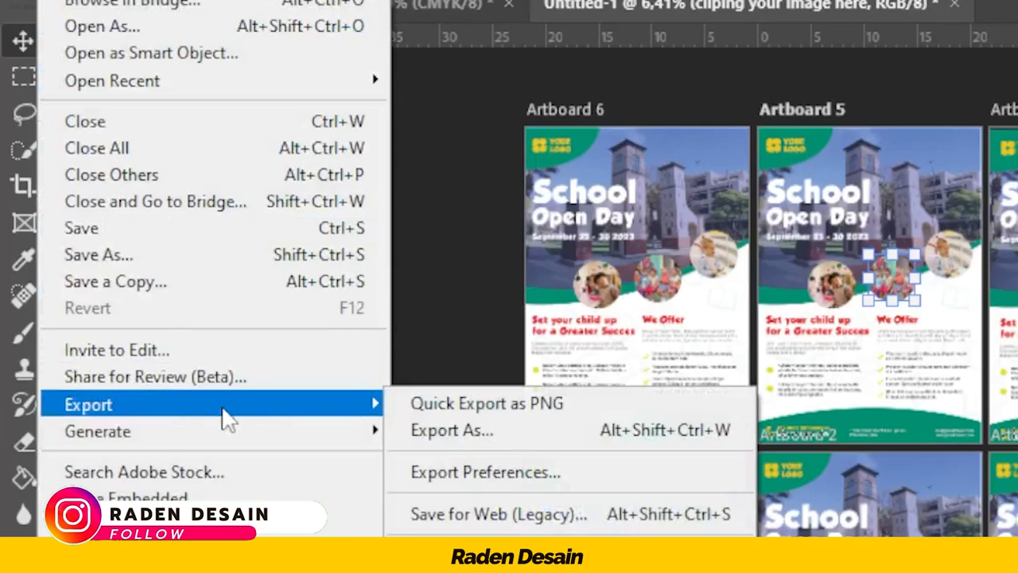
{"action": "left_click", "coordinate": [454, 429]}
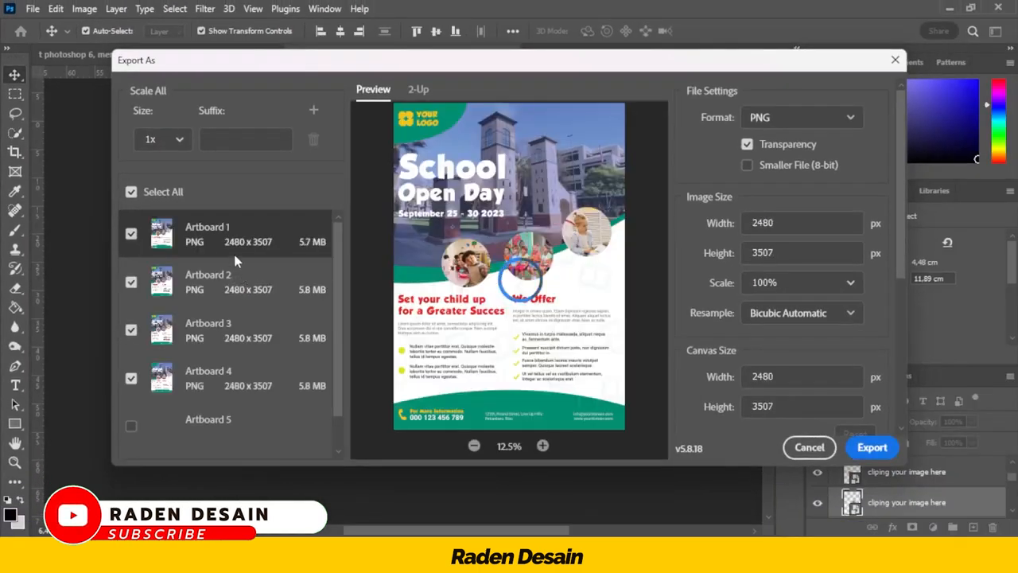
{"action": "left_click_drag", "start_coordinate": [451, 69], "coordinate": [469, 48]}
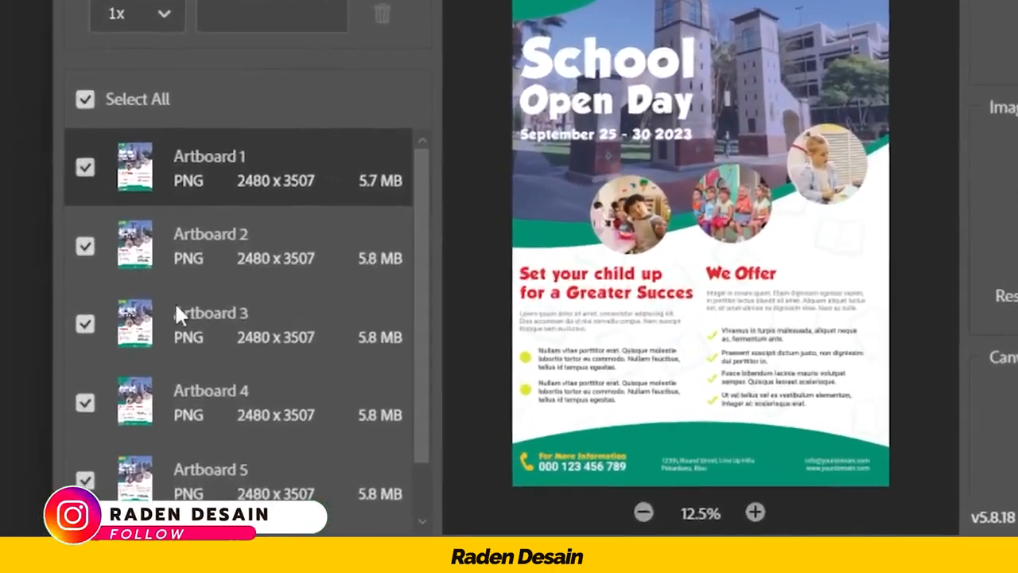
- Look through the artboards in the export list and toggle Select All off and back on
{"action": "scroll", "coordinate": [232, 299], "scroll_direction": "down", "scroll_amount": 1}
{"action": "scroll", "coordinate": [218, 314], "scroll_direction": "up", "scroll_amount": 1}
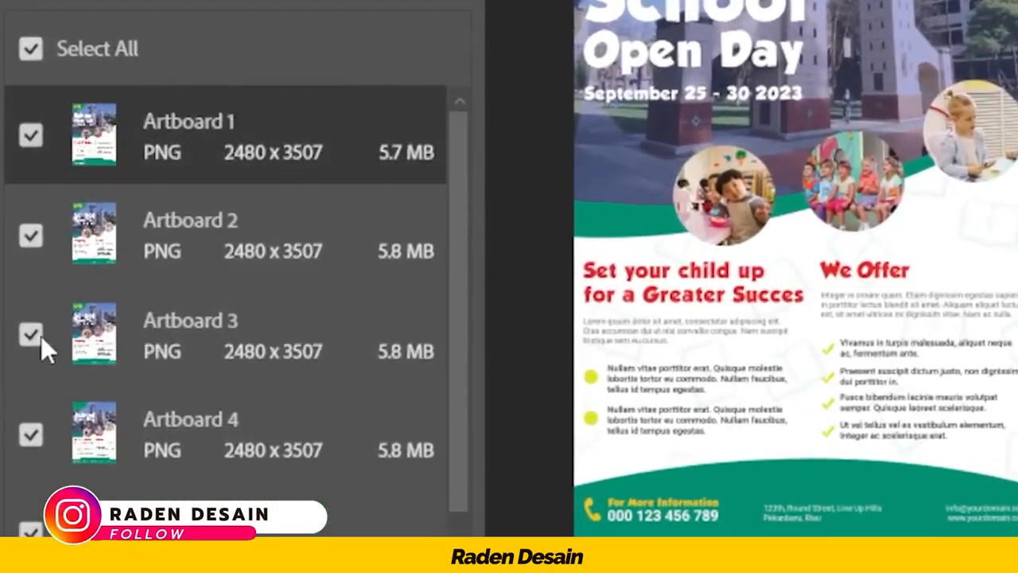
{"action": "left_click", "coordinate": [39, 44]}
{"action": "left_click", "coordinate": [31, 54]}
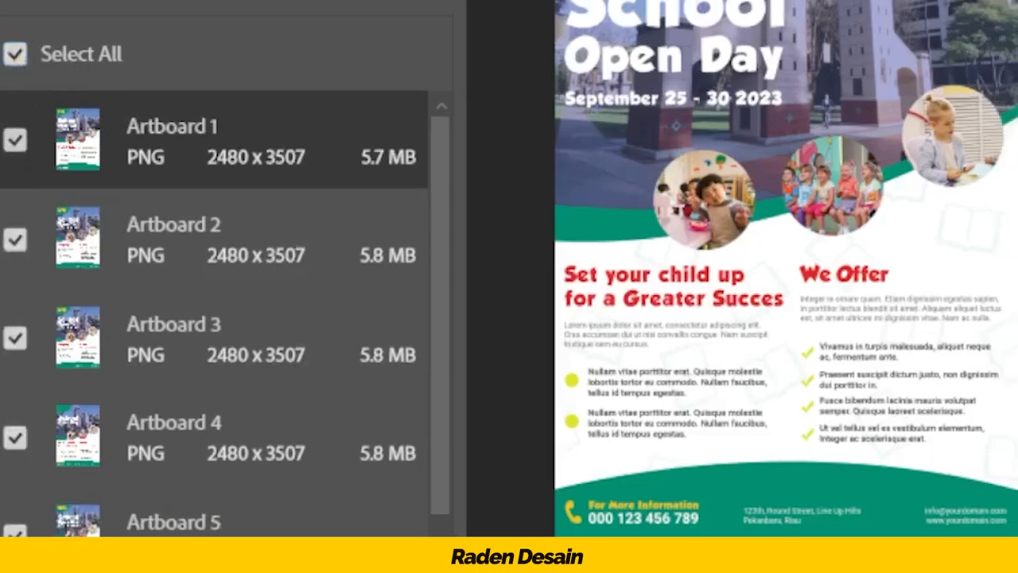
- Check the export format options and set the image width of Artboard 1 to 100 px
{"action": "left_click", "coordinate": [634, 79]}
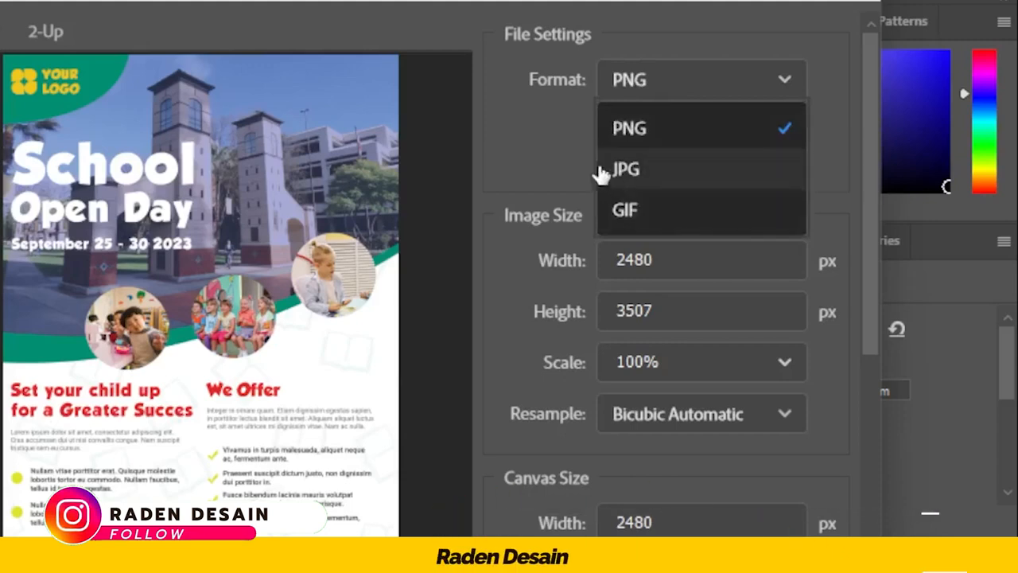
{"action": "left_click", "coordinate": [681, 281]}
{"action": "left_click", "coordinate": [680, 261]}
{"action": "left_click", "coordinate": [390, 285]}
{"action": "left_click", "coordinate": [666, 265]}
{"action": "left_click", "coordinate": [568, 262]}
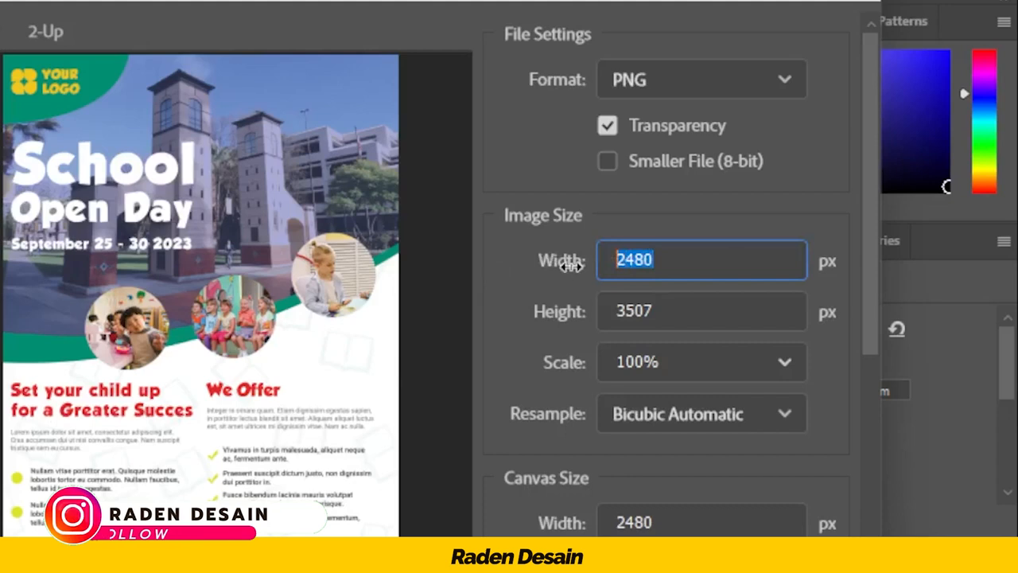
{"action": "type", "text": "100"}
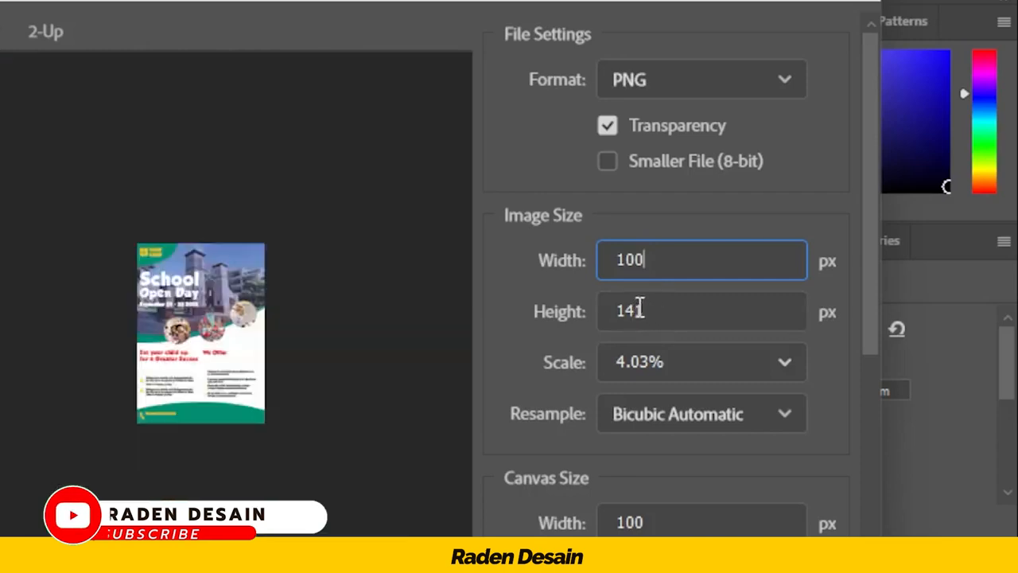
- Compare the export previews of Artboard 4 and Artboard 1, and open the format choices for Artboard 1
{"action": "left_click", "coordinate": [231, 268]}
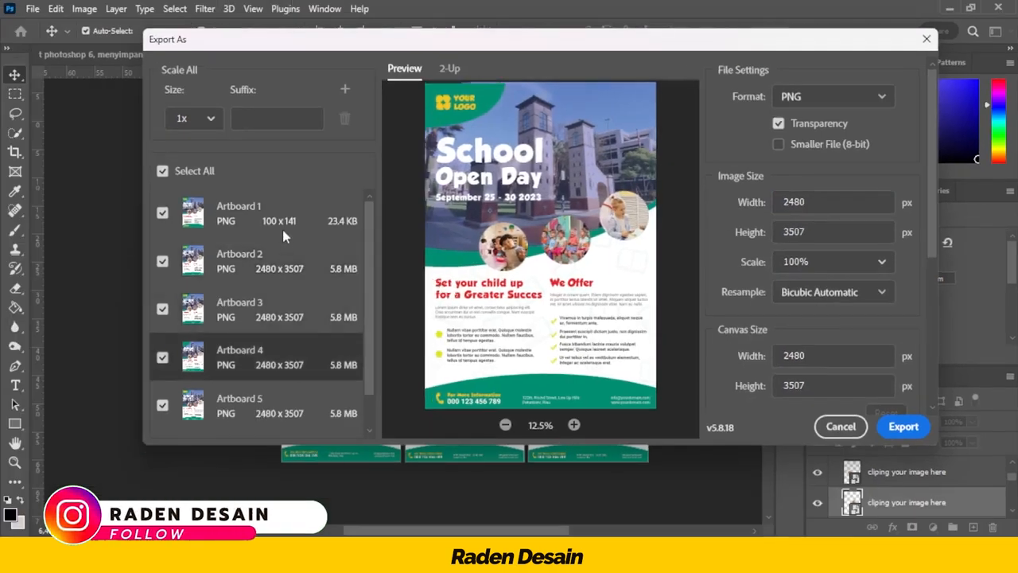
{"action": "left_click", "coordinate": [282, 230]}
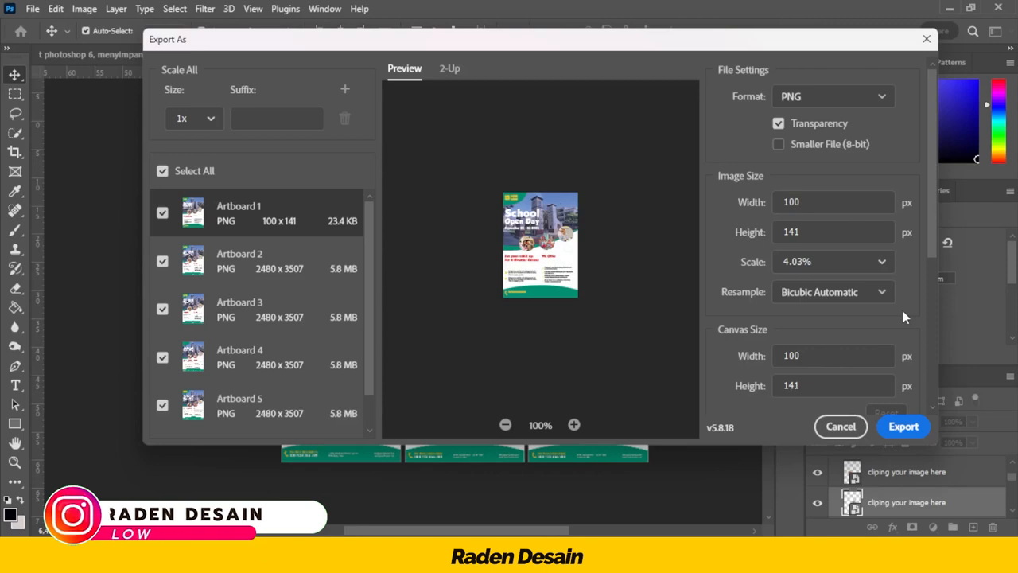
{"action": "left_click", "coordinate": [874, 103]}
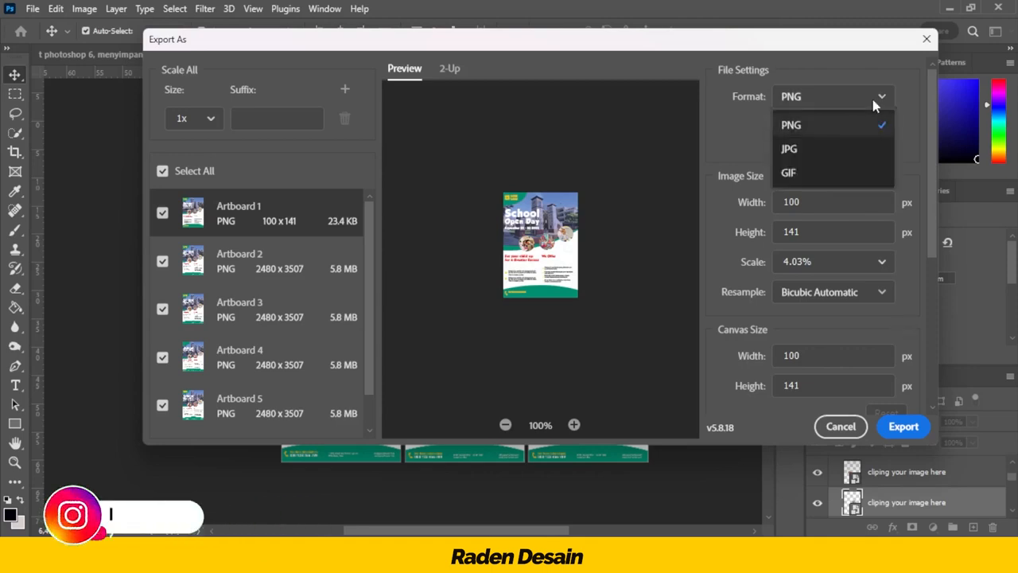